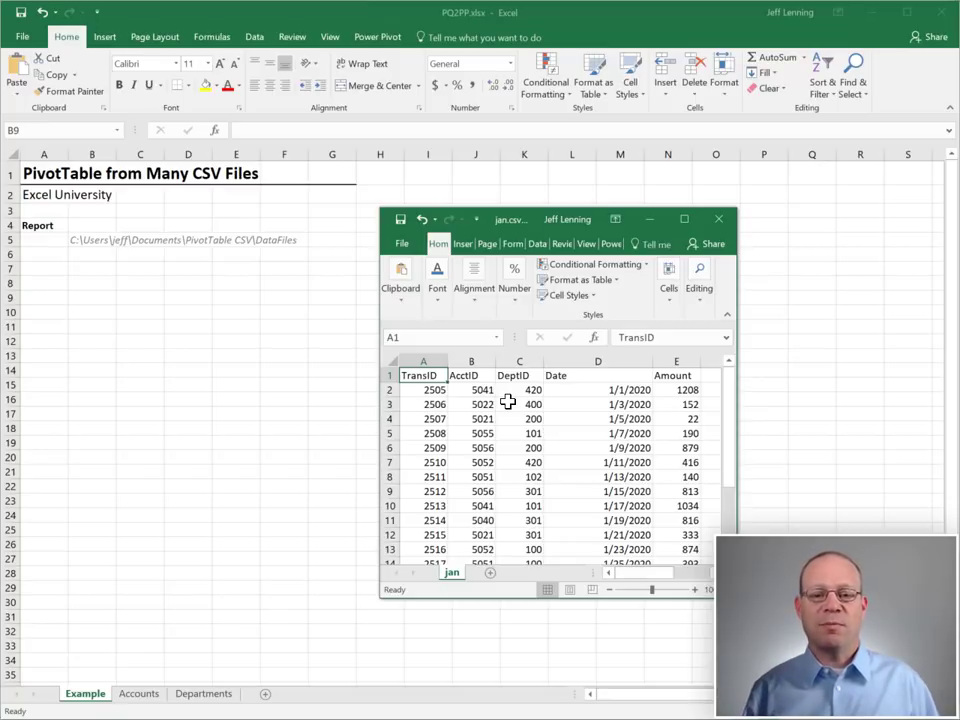
Close the jan.csv window and start a Get Data folder import from the Documents\PivotTable CSV\DataFiles folder
{"action": "key", "text": "ctrl+w"}
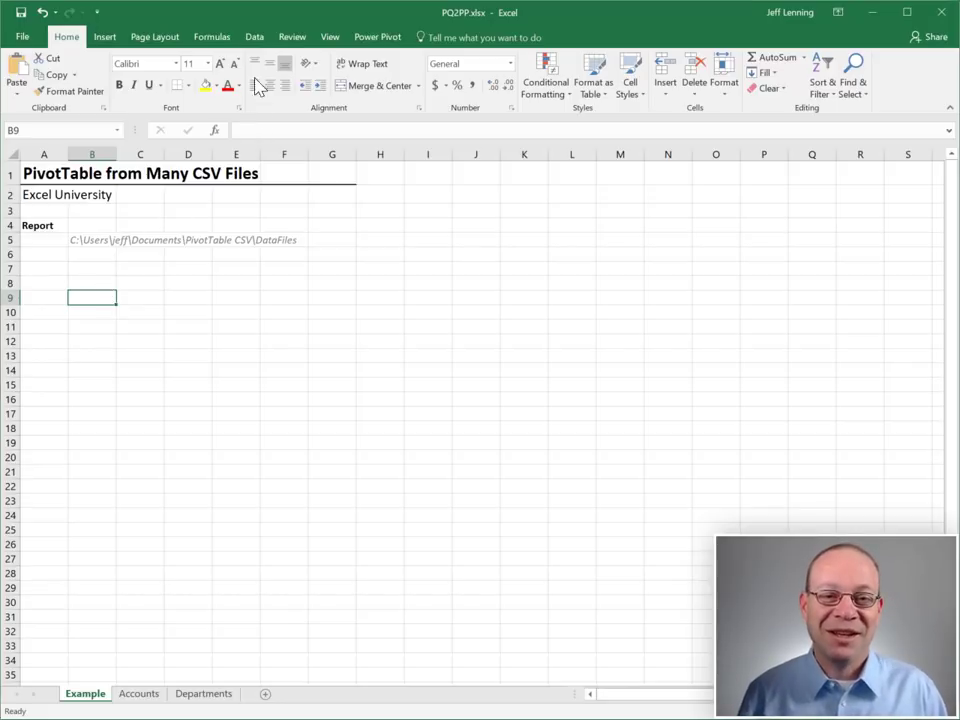
{"action": "left_click", "coordinate": [254, 37]}
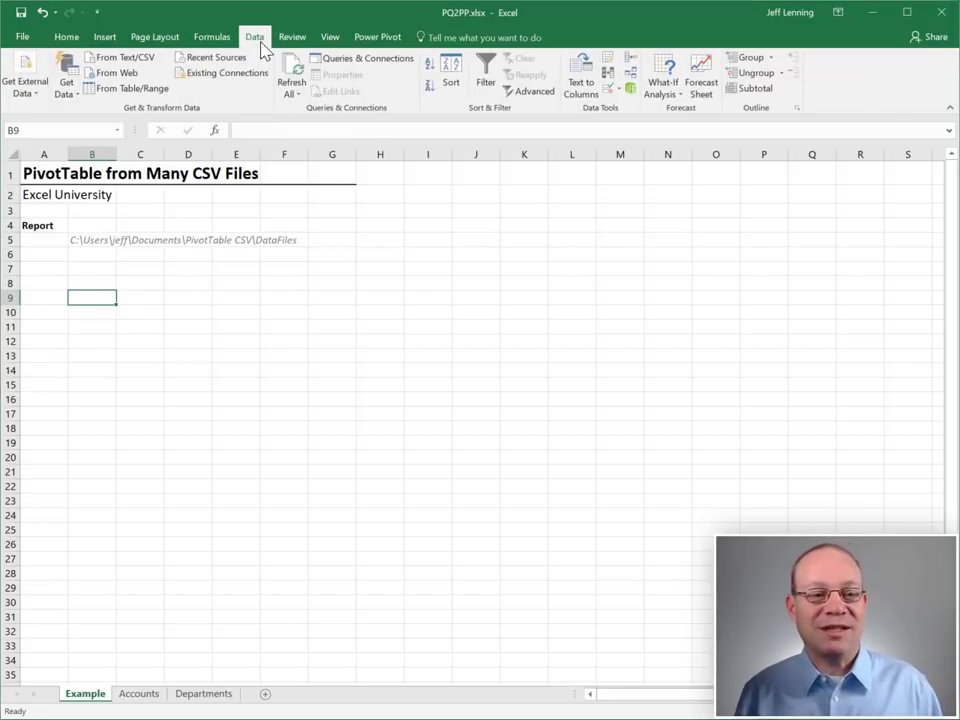
{"action": "left_click", "coordinate": [66, 85]}
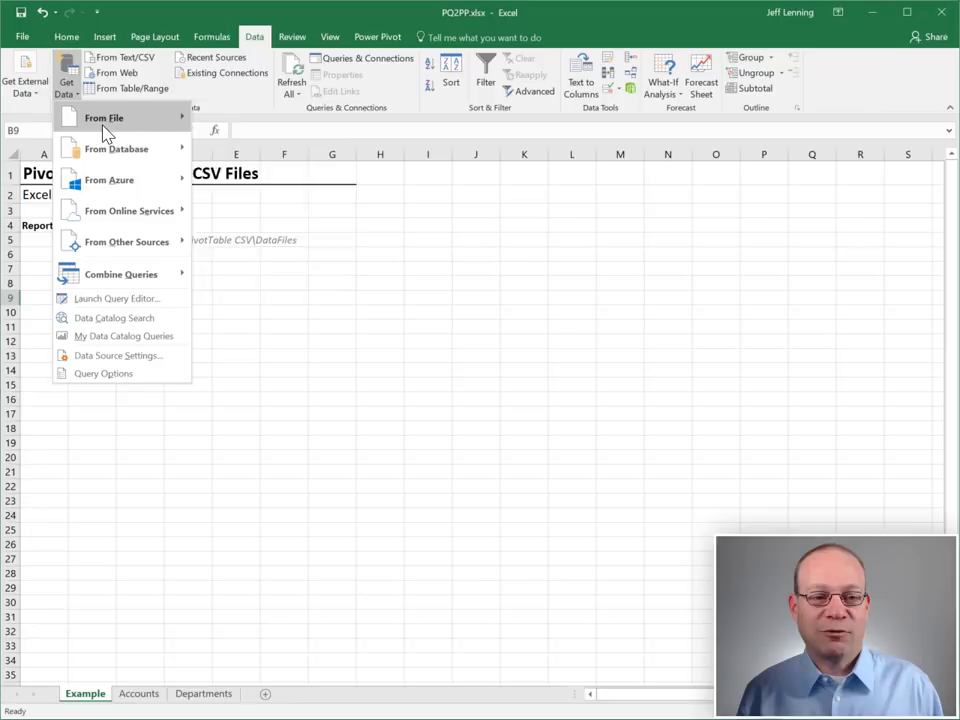
{"action": "mouse_move", "coordinate": [158, 128]}
{"action": "left_click", "coordinate": [238, 245]}
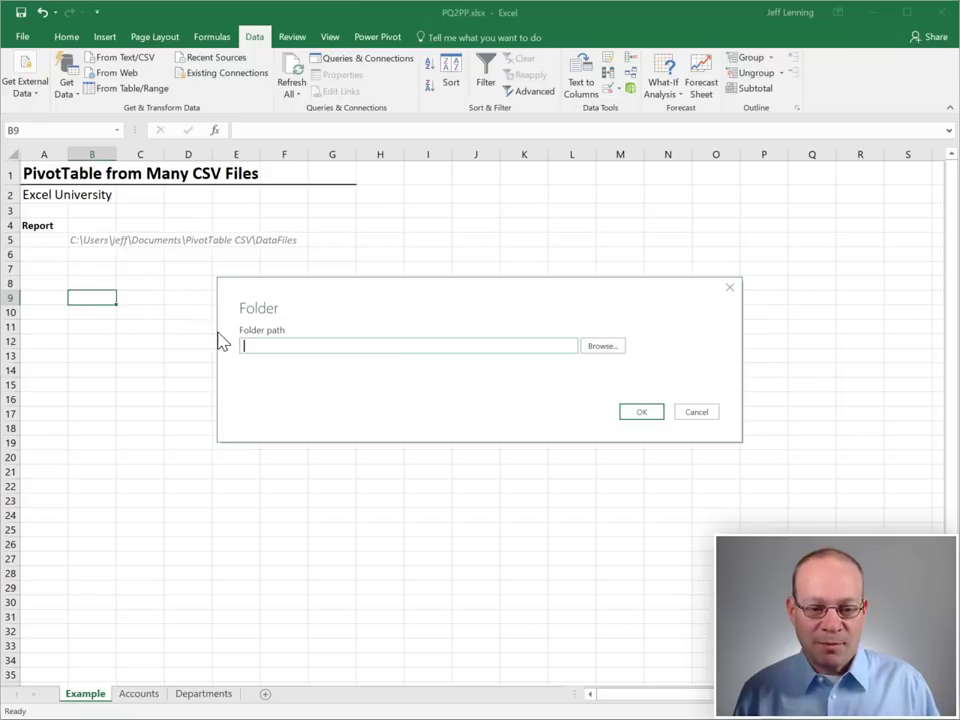
{"action": "type", "text": "C:\\Users\\jeff\\Documents\\PivotTable CSV\\DataFiles"}
{"action": "left_click", "coordinate": [652, 411]}
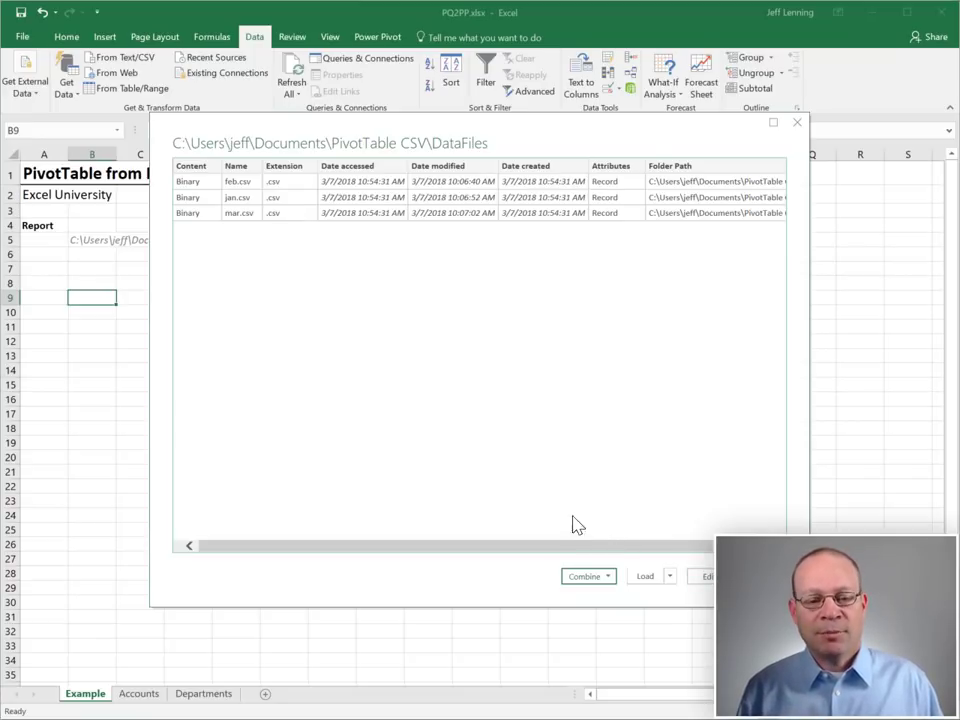
Combine the folder's CSV files using the first file as example, loading them as connection only and adding them to the Data Model
{"action": "left_click", "coordinate": [600, 577]}
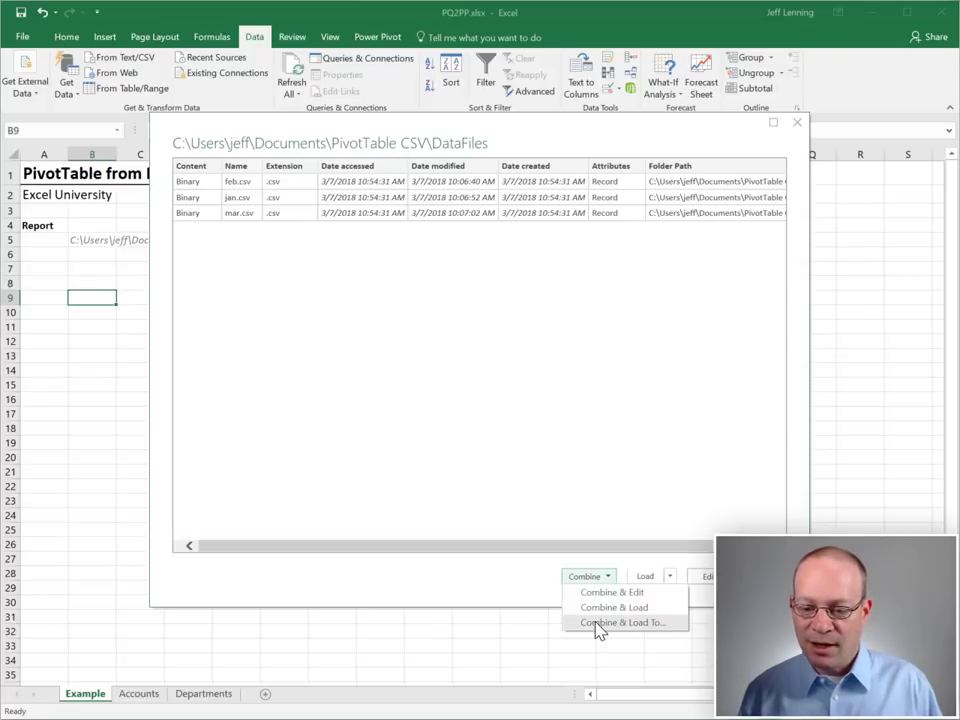
{"action": "left_click", "coordinate": [648, 624]}
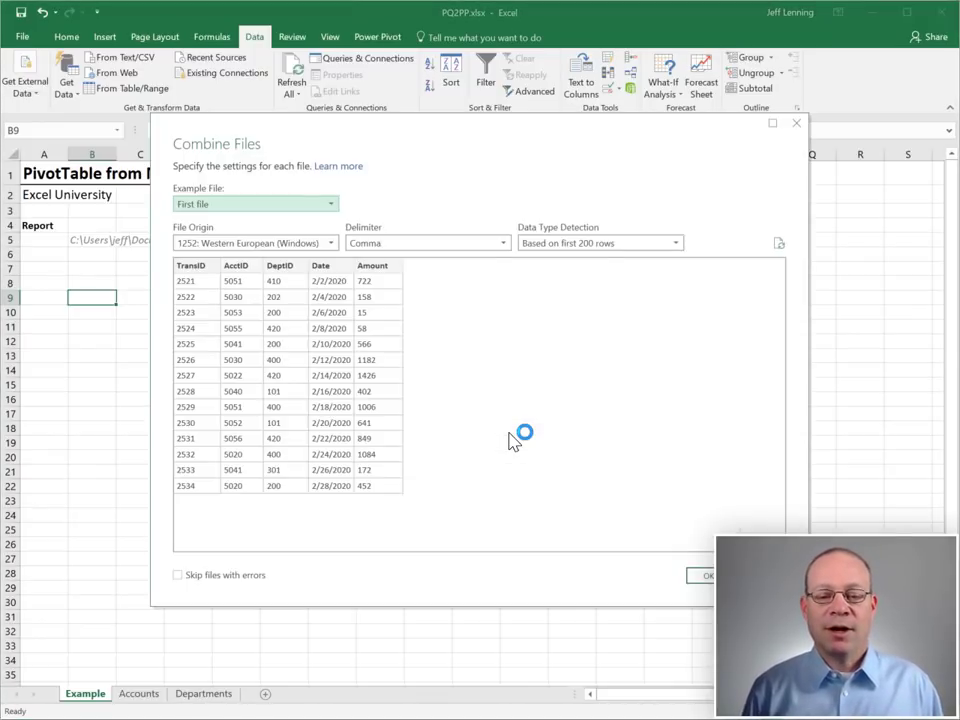
{"action": "left_click", "coordinate": [705, 575]}
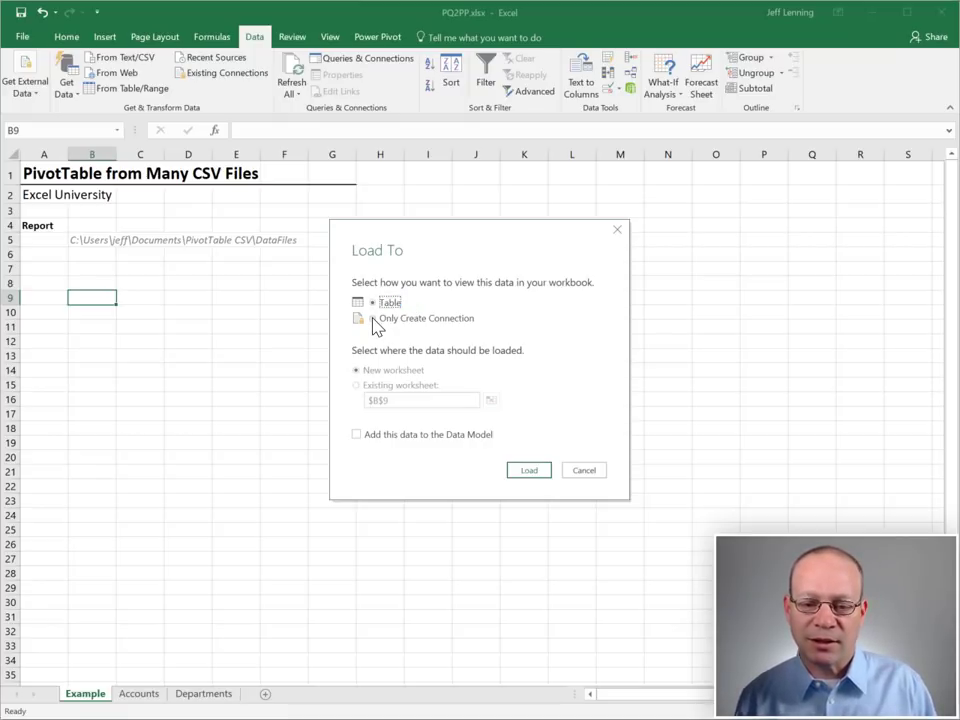
{"action": "left_click", "coordinate": [373, 319]}
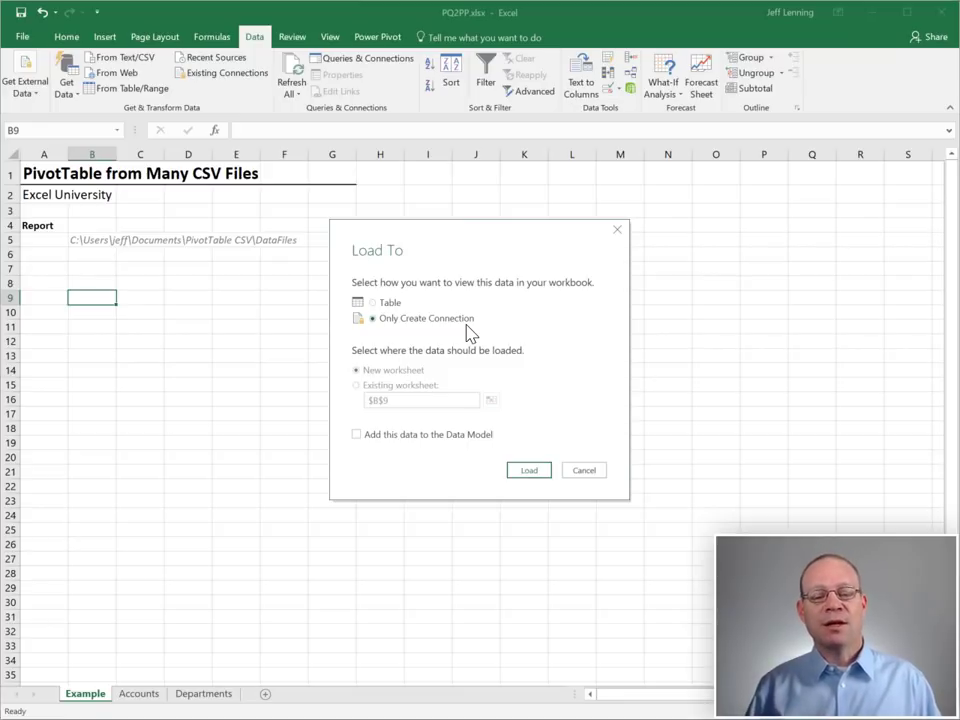
{"action": "left_click", "coordinate": [357, 435]}
{"action": "left_click", "coordinate": [530, 472]}
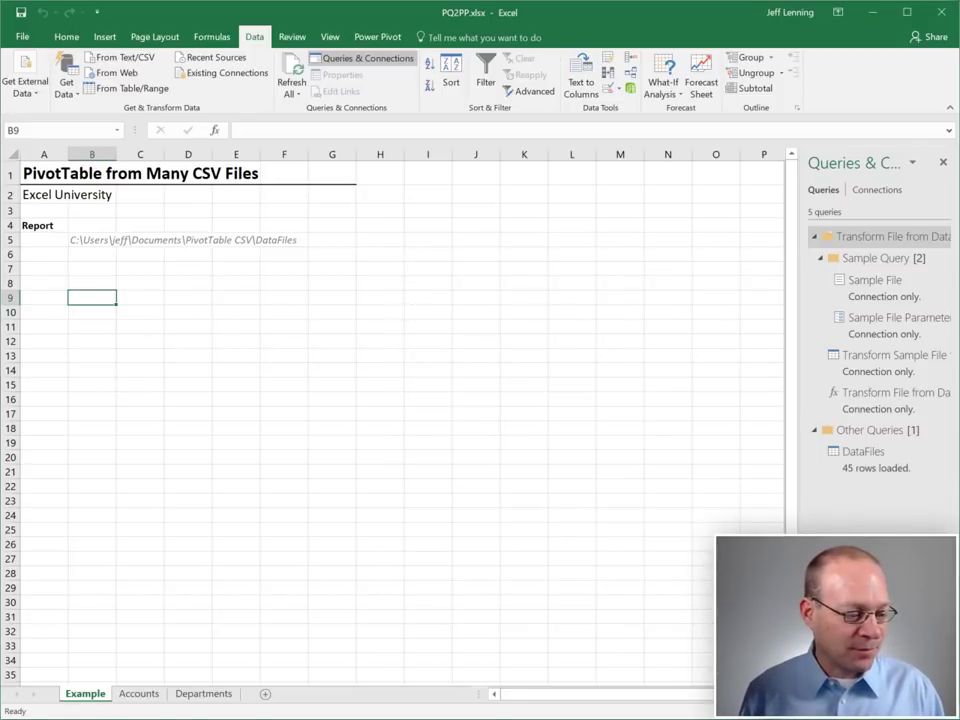
Examine the AcctID and DeptID columns in jan.csv, which hold IDs instead of names, and return to the PQ2PP workbook
{"action": "key", "text": "alt+Tab"}
{"action": "key", "text": "alt+Tab"}
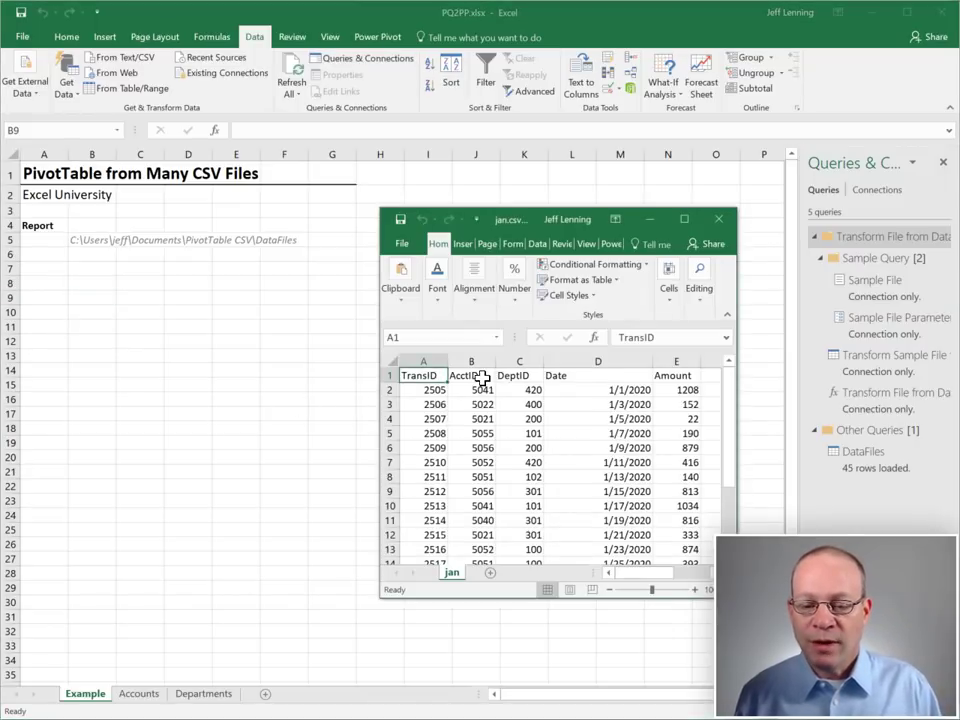
{"action": "left_click_drag", "start_coordinate": [480, 377], "coordinate": [478, 477]}
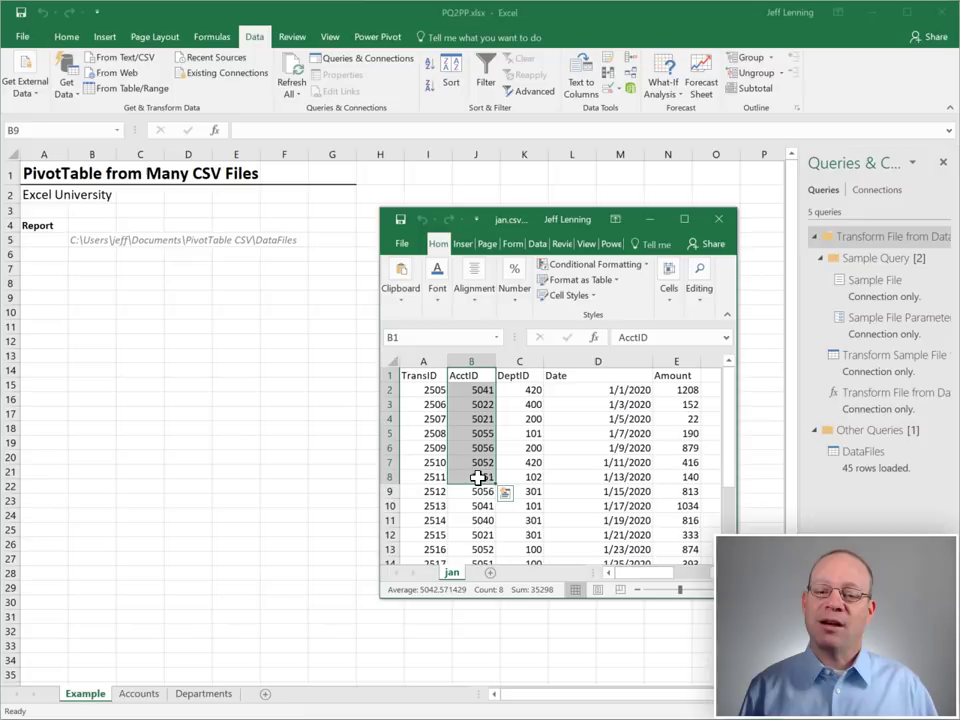
{"action": "left_click_drag", "start_coordinate": [525, 377], "coordinate": [524, 485]}
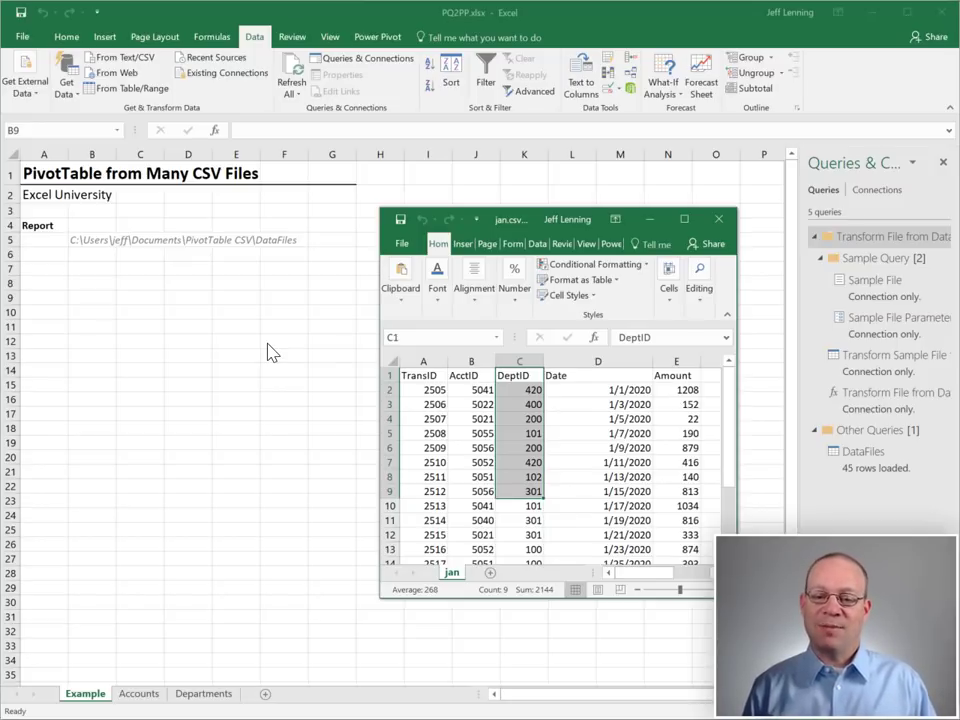
{"action": "key", "text": "alt+Tab"}
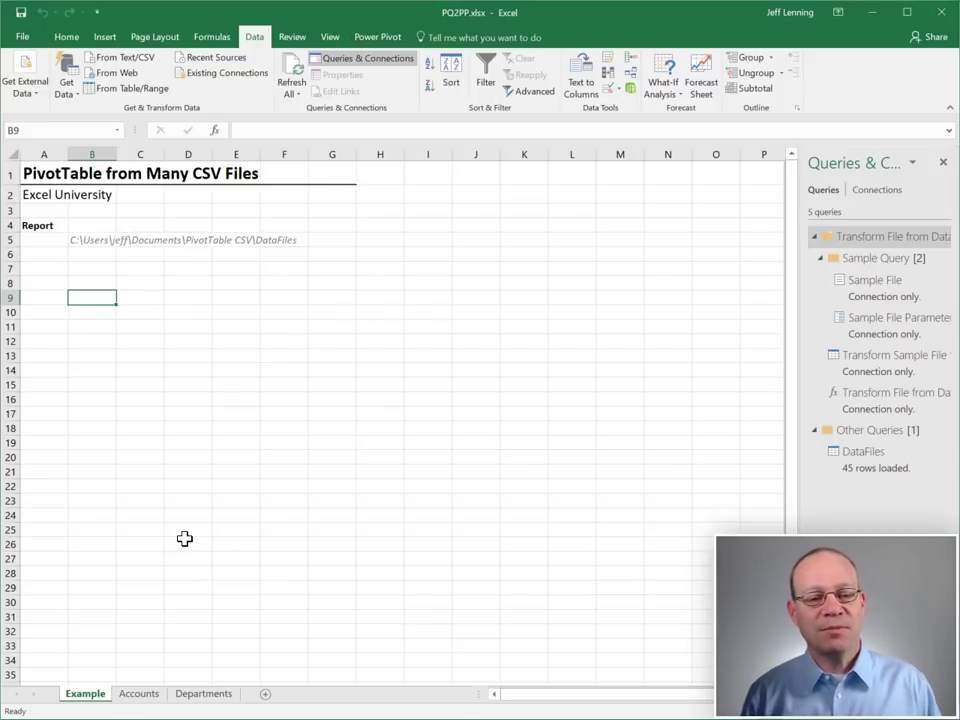
Add the Accounts table and the Departments table from their worksheets to the Data Model
{"action": "left_click", "coordinate": [137, 697]}
{"action": "left_click", "coordinate": [134, 283]}
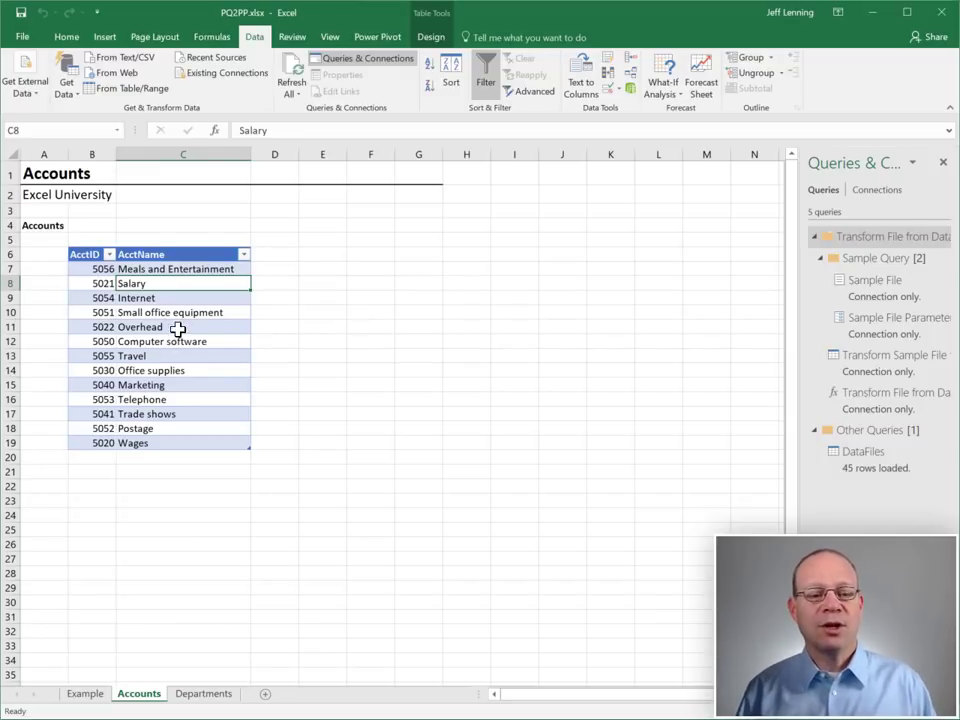
{"action": "left_click", "coordinate": [178, 327]}
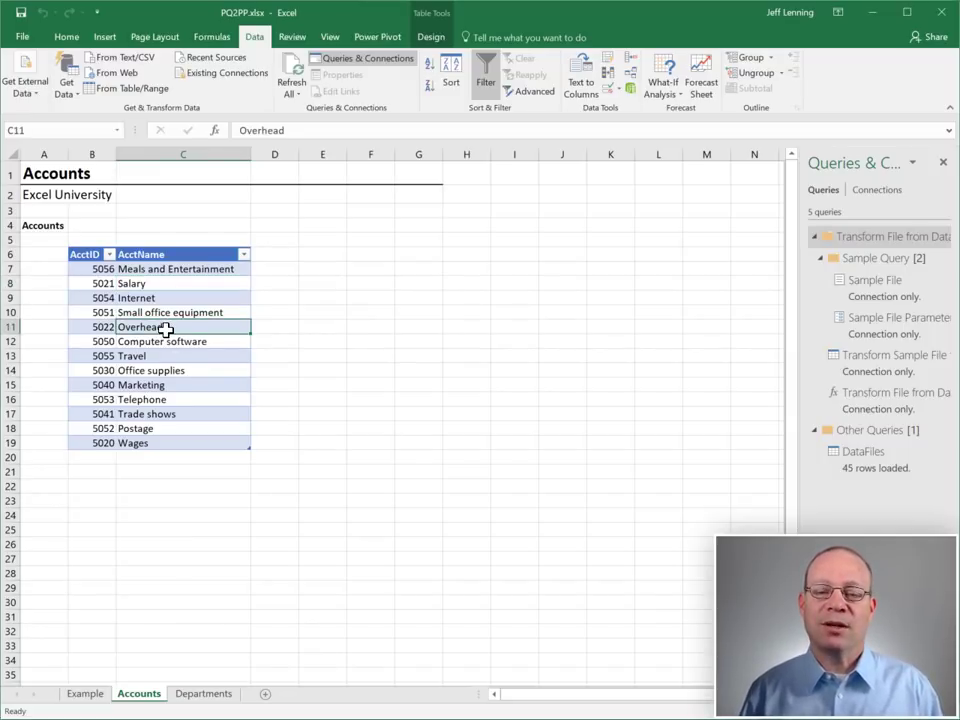
{"action": "left_click", "coordinate": [382, 38]}
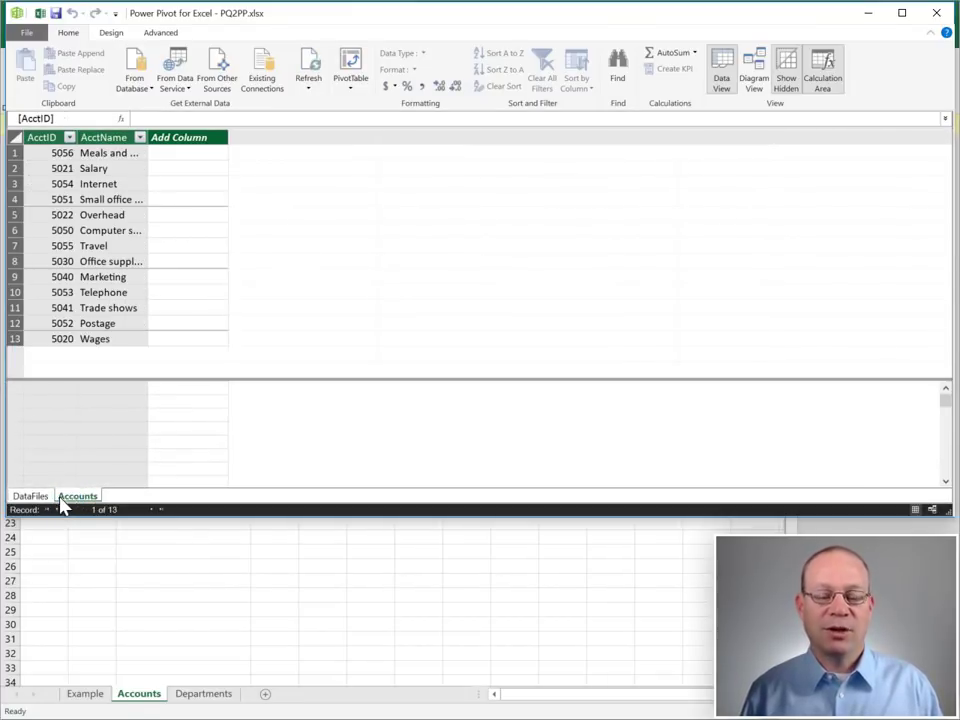
{"action": "left_click", "coordinate": [40, 13]}
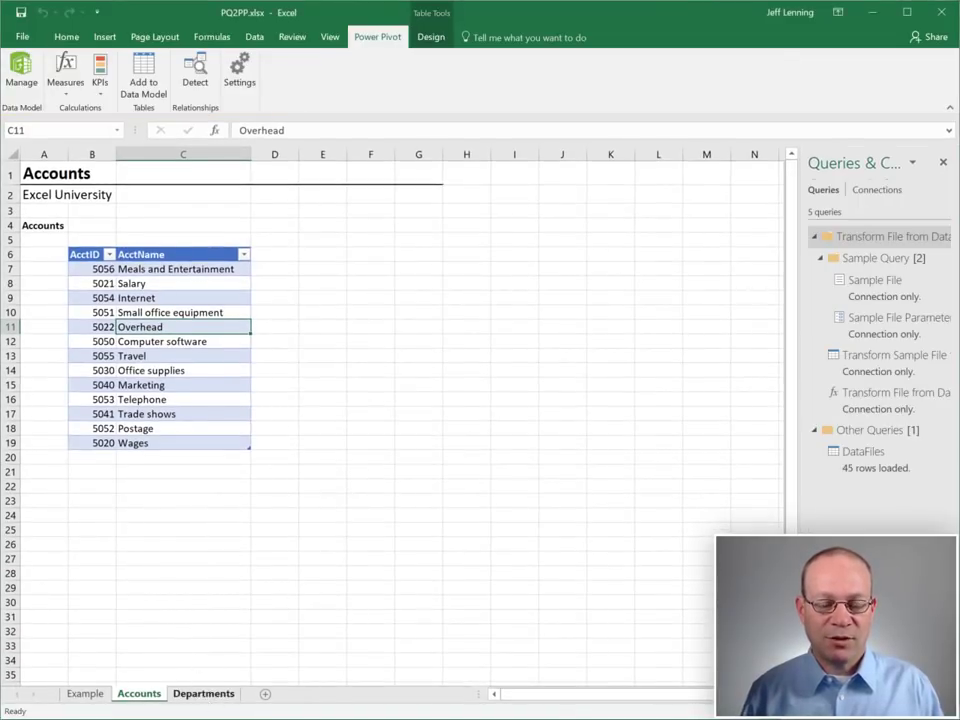
{"action": "left_click", "coordinate": [203, 693]}
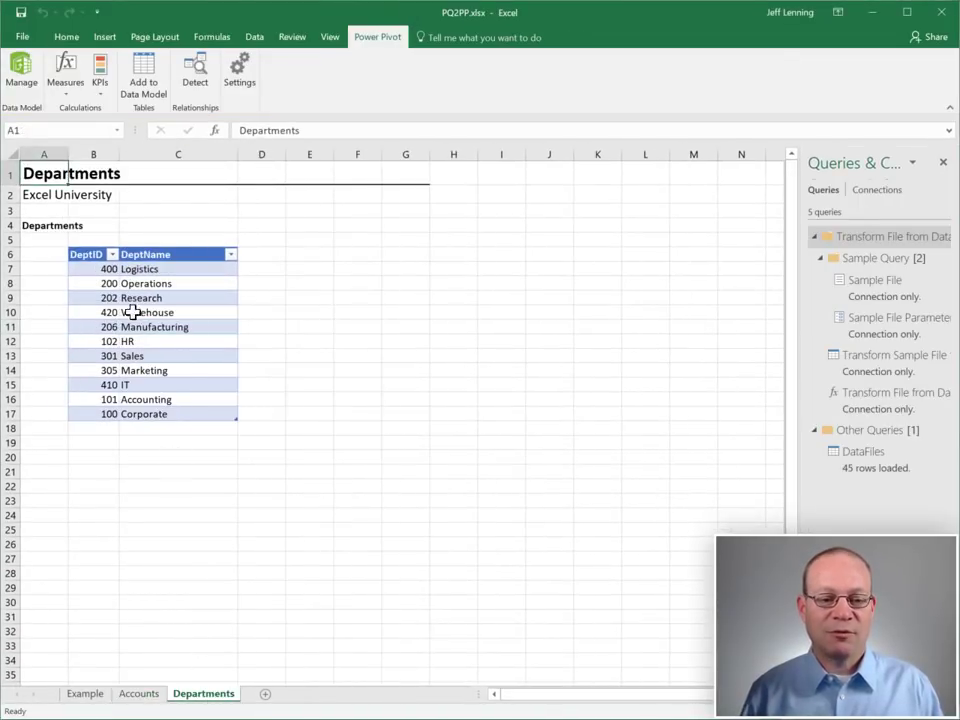
{"action": "left_click", "coordinate": [145, 88]}
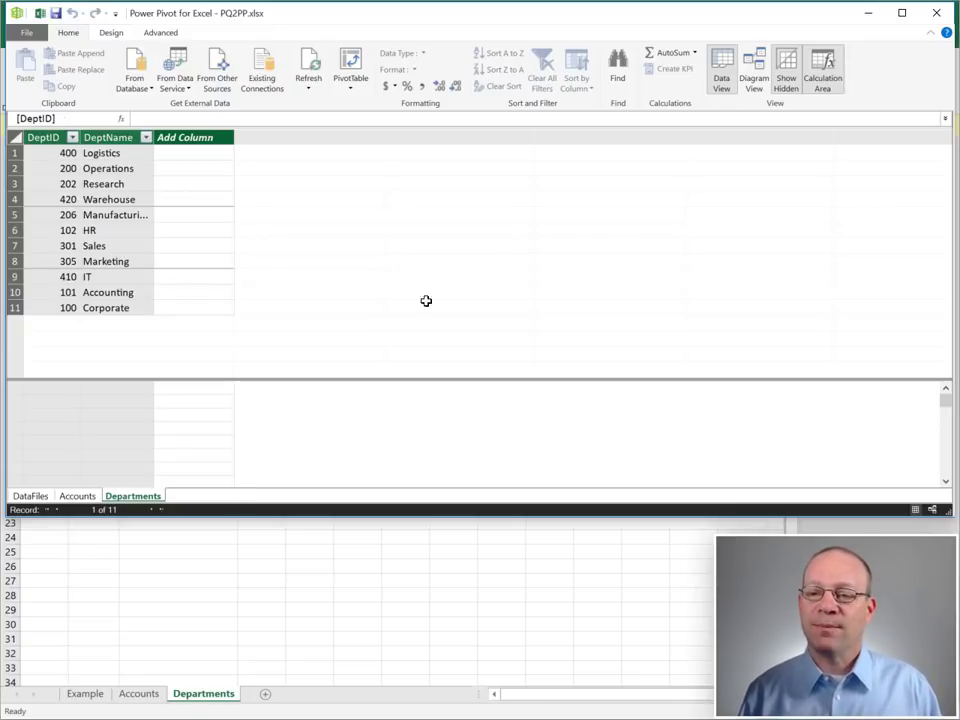
In the Data Model diagram, place DataFiles below the two lookup tables and relate its AcctID field to AcctID in Accounts
{"action": "left_click", "coordinate": [758, 79]}
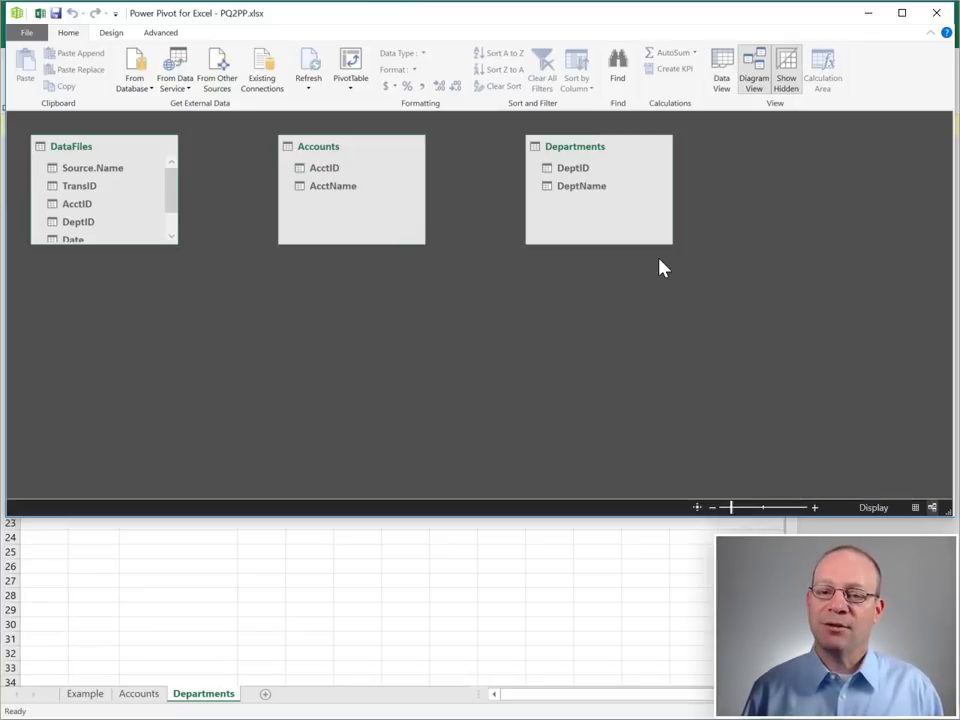
{"action": "left_click_drag", "start_coordinate": [100, 157], "coordinate": [482, 338]}
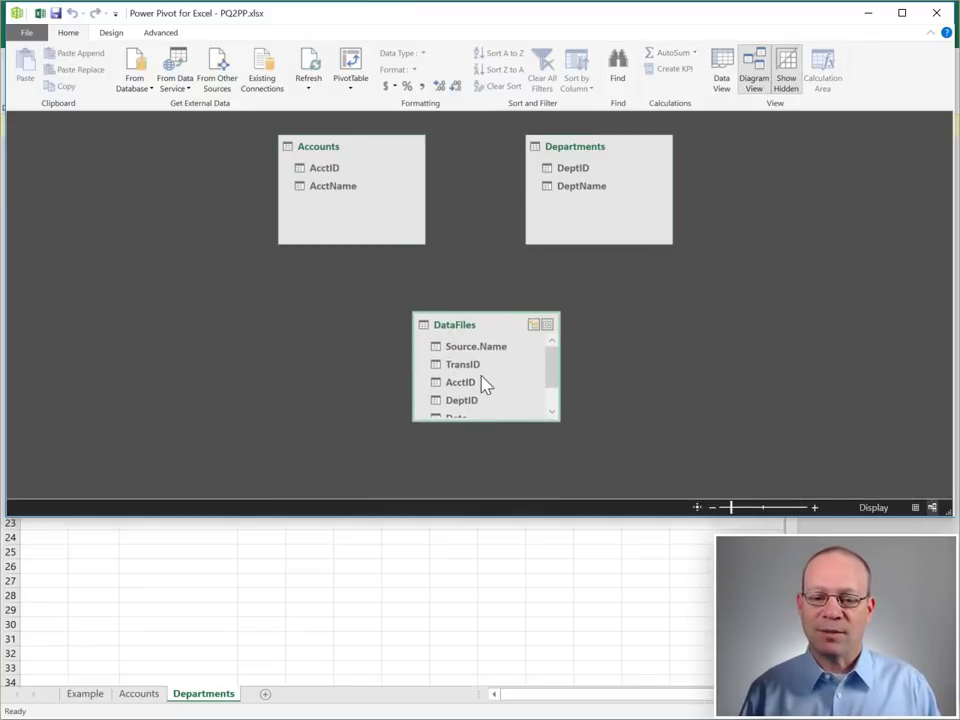
{"action": "left_click_drag", "start_coordinate": [470, 392], "coordinate": [336, 177]}
{"action": "left_click", "coordinate": [336, 177]}
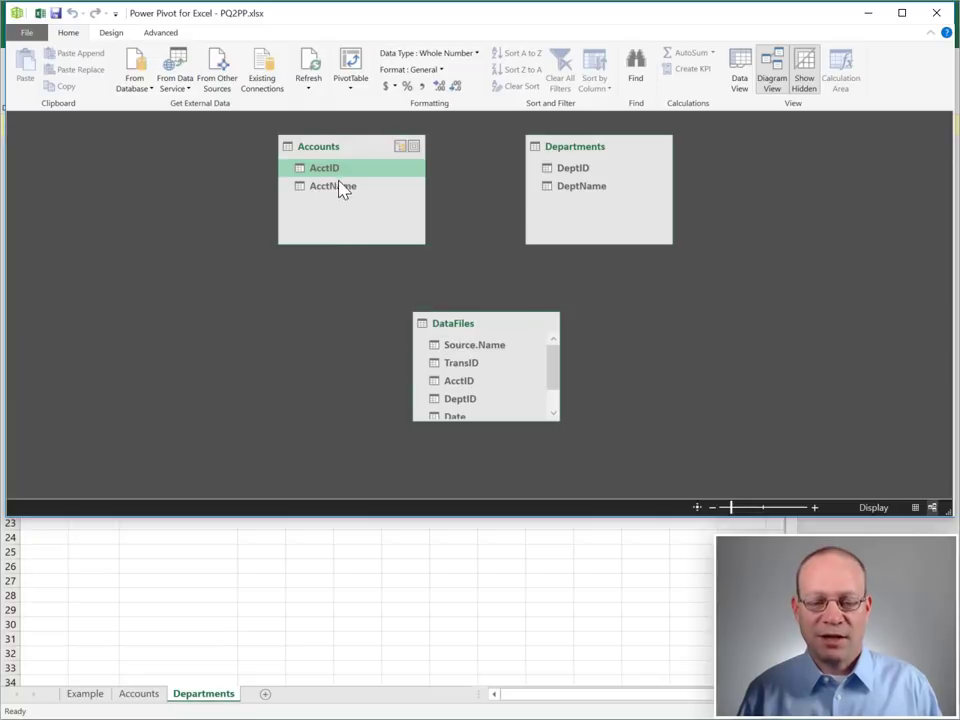
{"action": "left_click", "coordinate": [460, 384]}
{"action": "left_click_drag", "start_coordinate": [481, 385], "coordinate": [340, 178]}
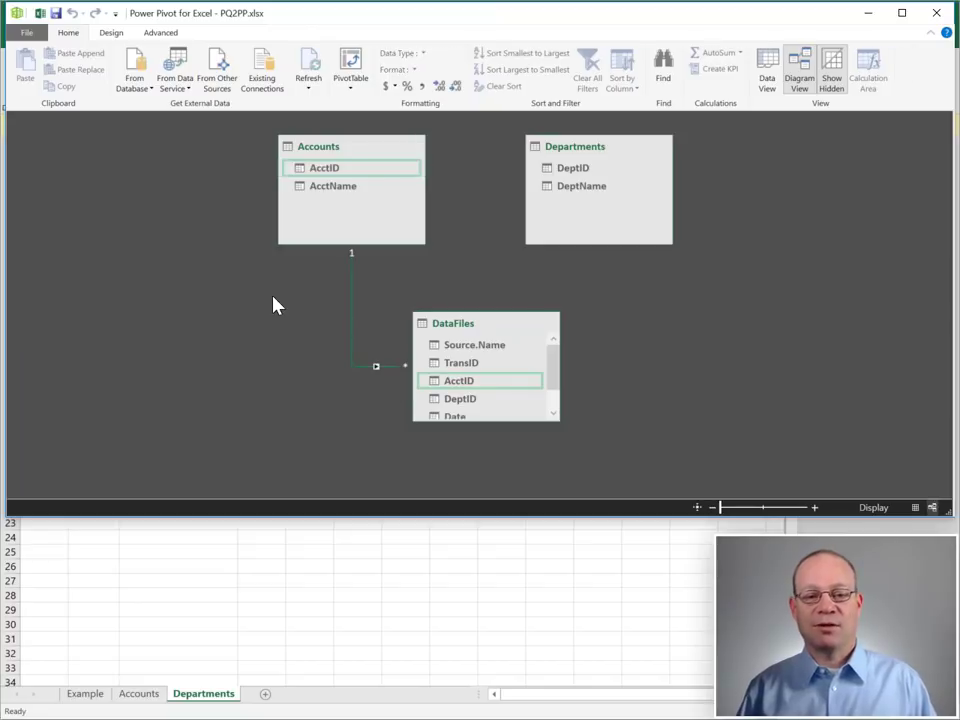
Relate DeptID in DataFiles to DeptID in Departments and return to the Excel workbook
{"action": "left_click", "coordinate": [459, 400]}
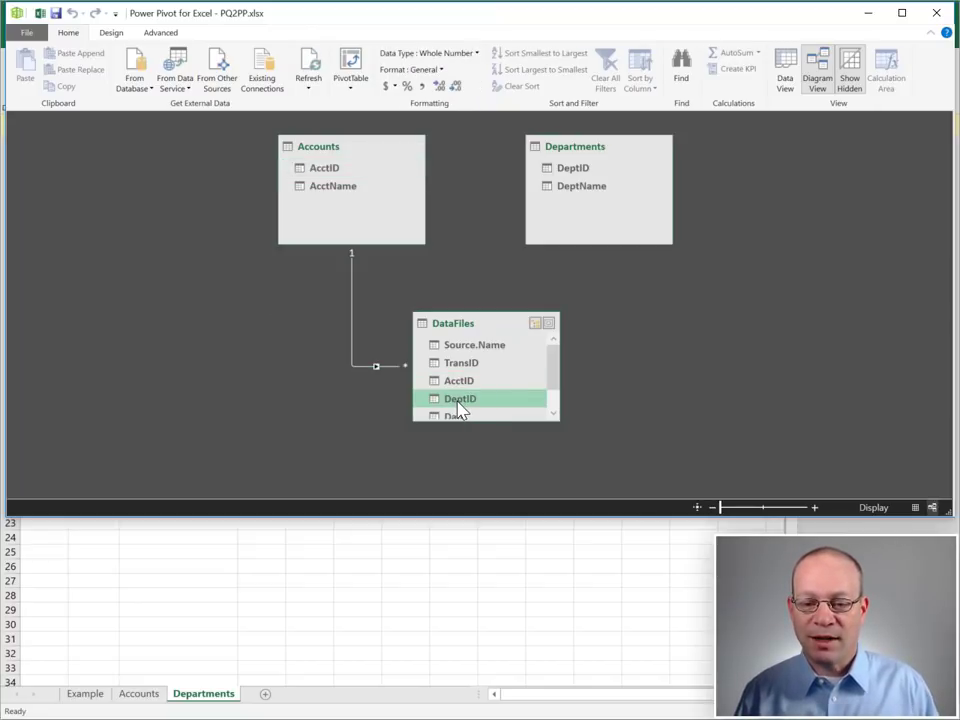
{"action": "left_click_drag", "start_coordinate": [459, 404], "coordinate": [575, 169]}
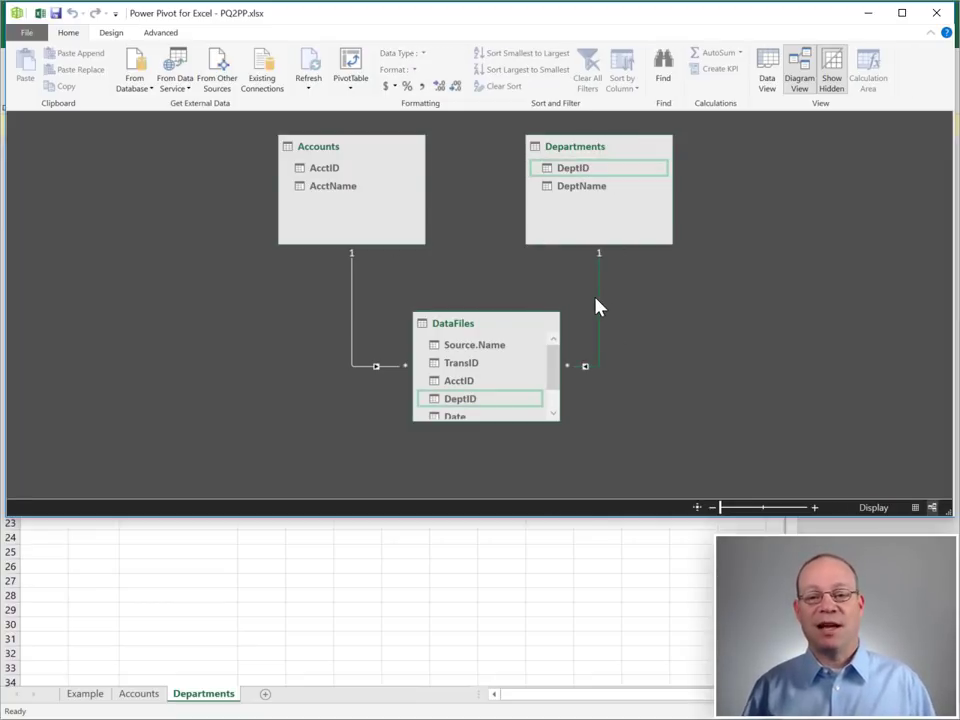
{"action": "left_click", "coordinate": [41, 13]}
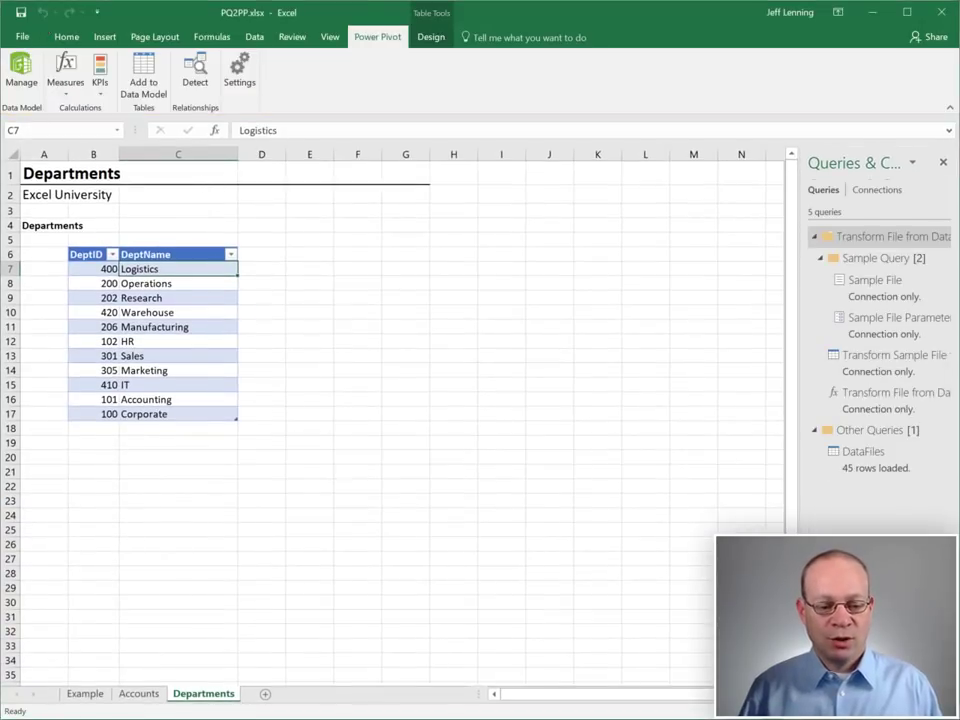
Insert a PivotTable based on the workbook's Data Model at cell B9 of the Example sheet
{"action": "left_click", "coordinate": [88, 694]}
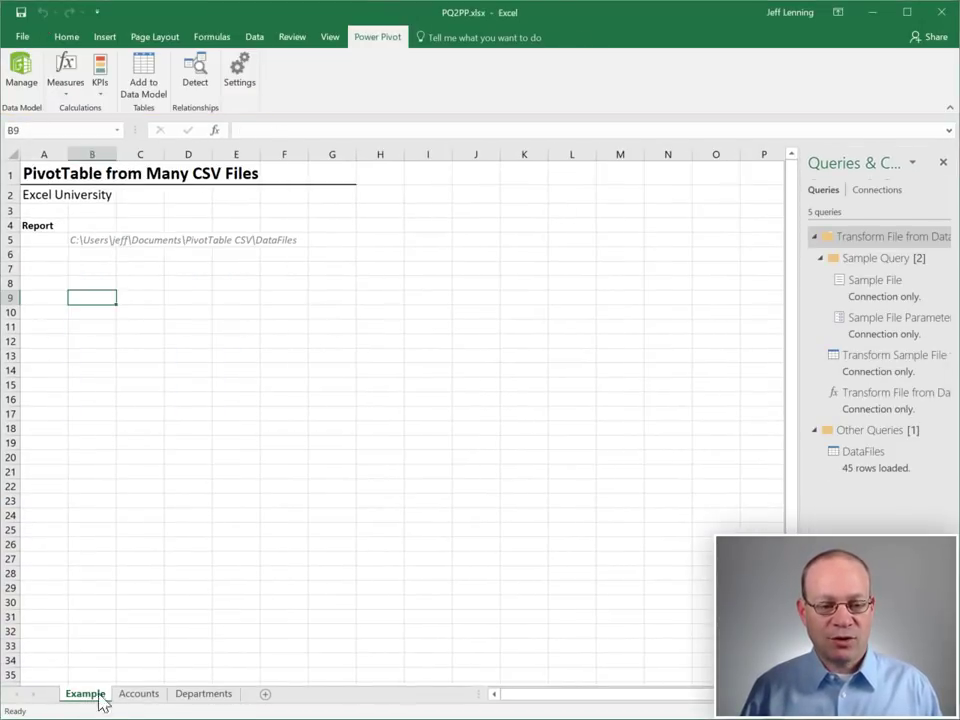
{"action": "left_click", "coordinate": [104, 37]}
{"action": "left_click", "coordinate": [22, 75]}
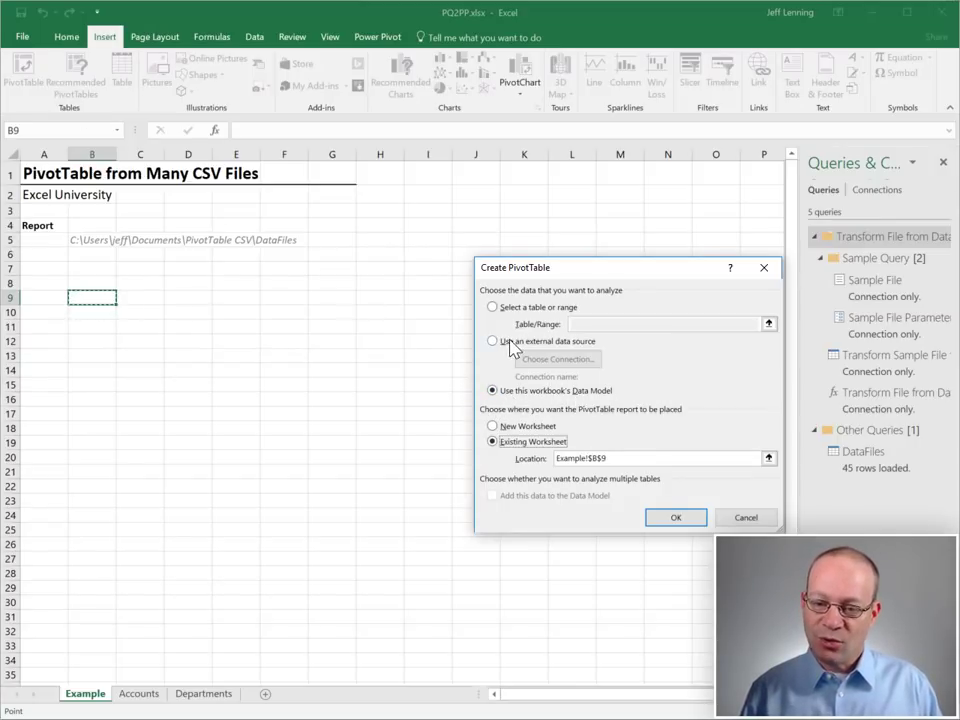
{"action": "left_click", "coordinate": [676, 517]}
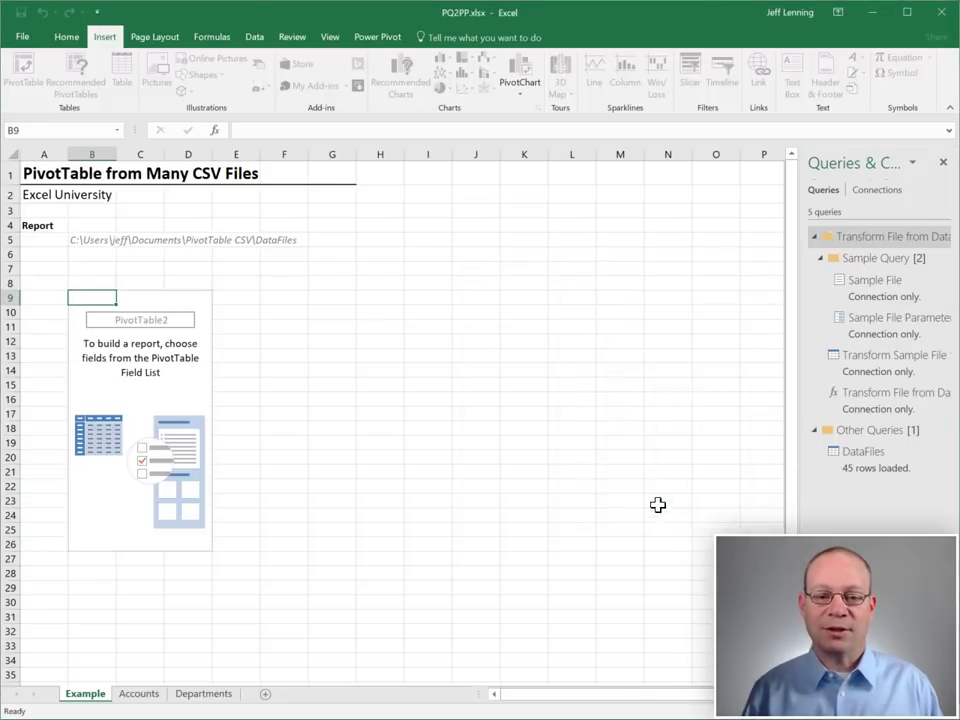
{"action": "left_click", "coordinate": [734, 162]}
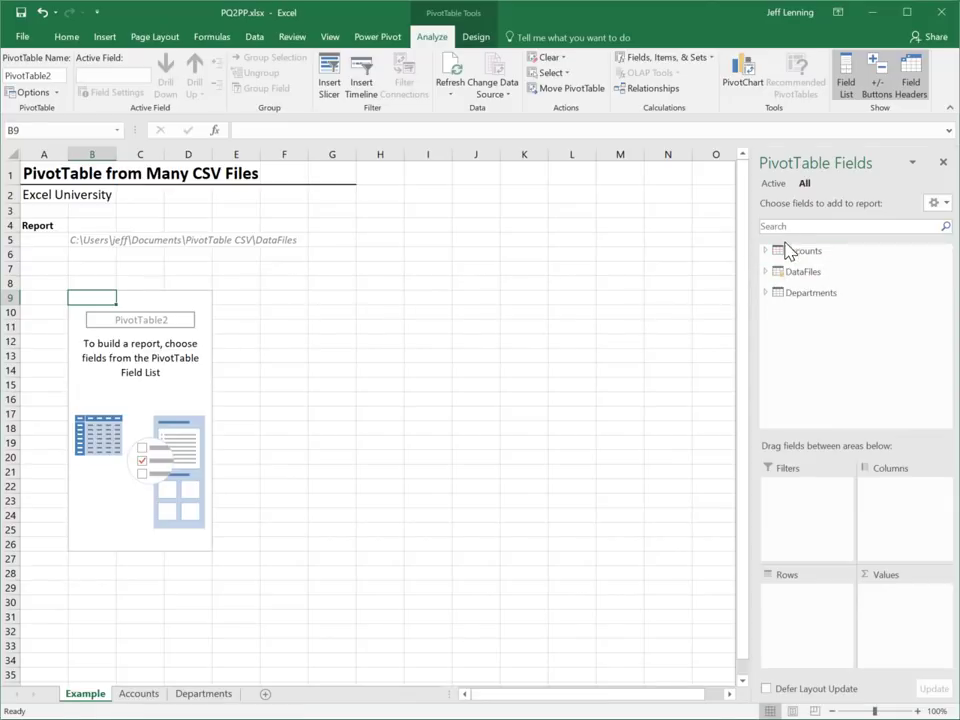
Add DeptName from Departments and AcctName from Accounts to the PivotTable's row fields
{"action": "left_click", "coordinate": [795, 293]}
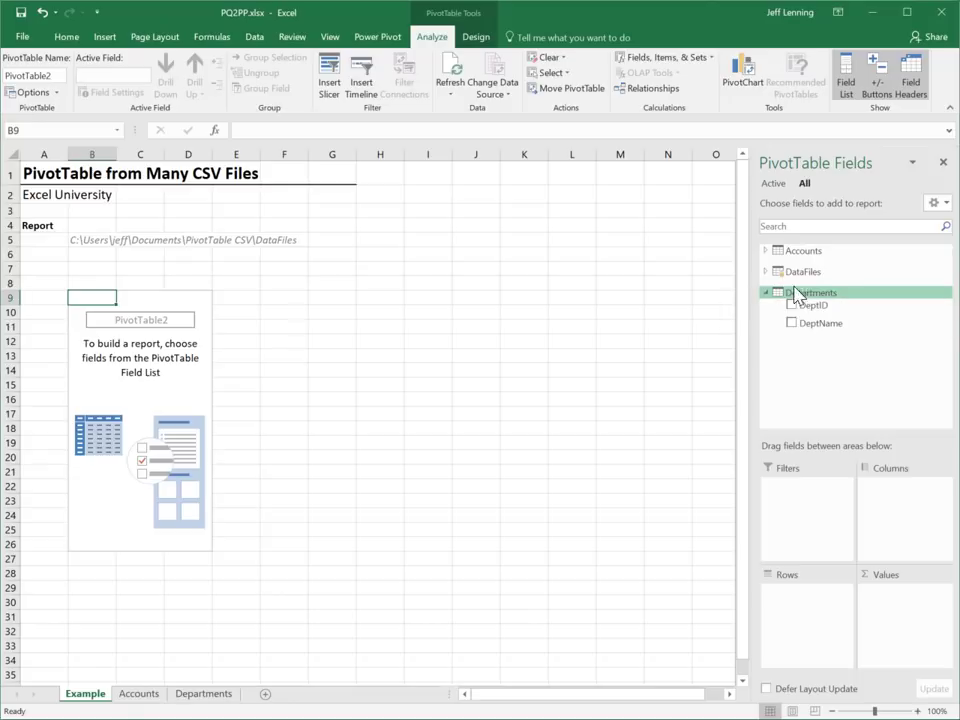
{"action": "left_click", "coordinate": [791, 324]}
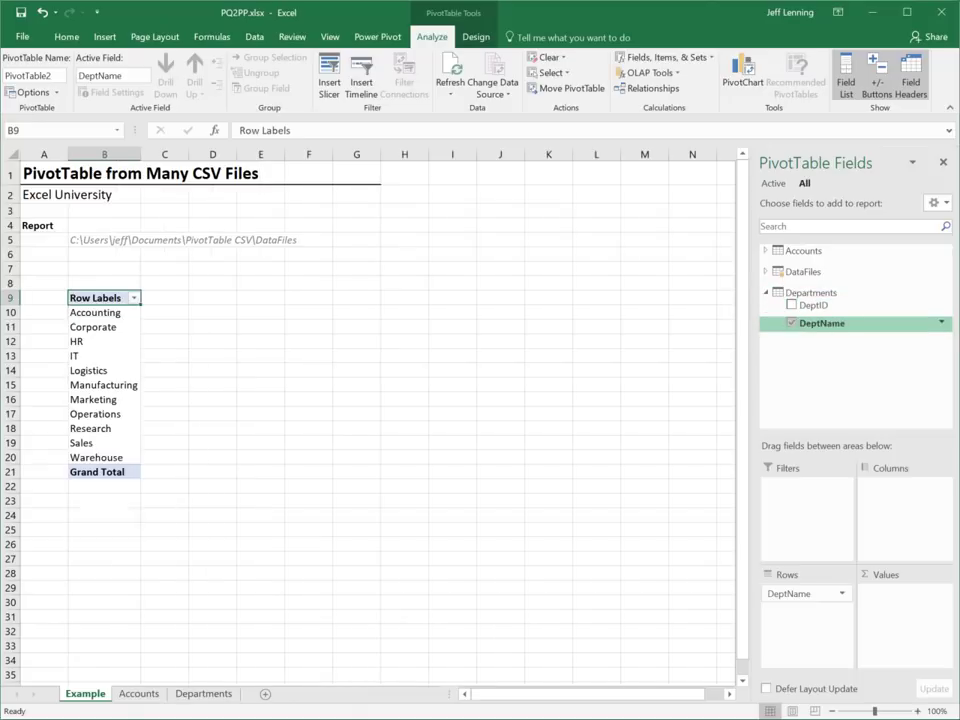
{"action": "left_click", "coordinate": [766, 252]}
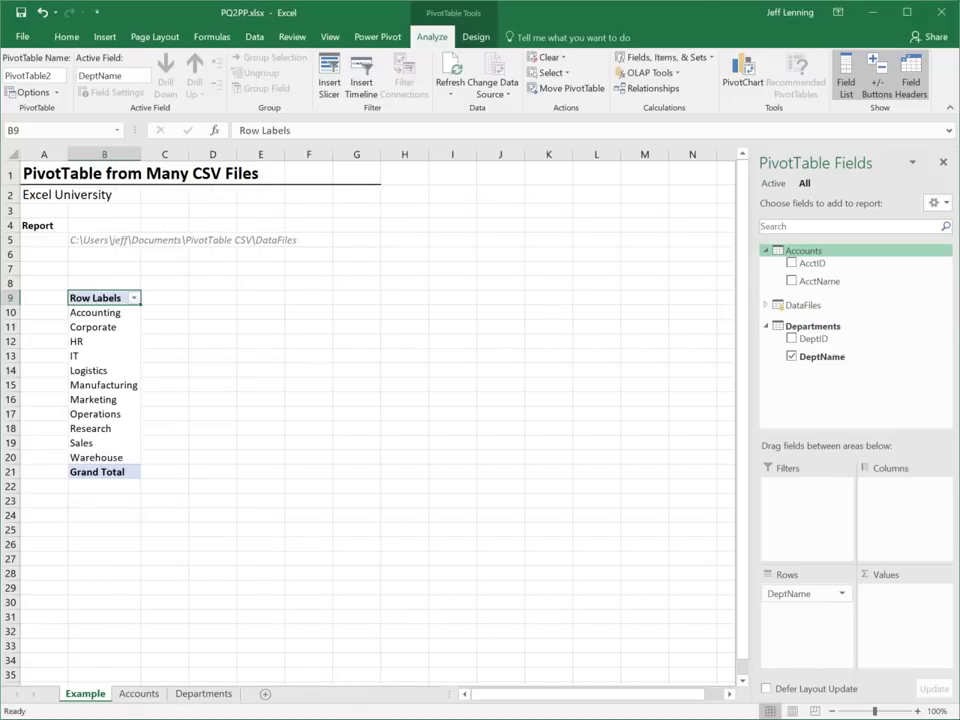
{"action": "left_click", "coordinate": [791, 281]}
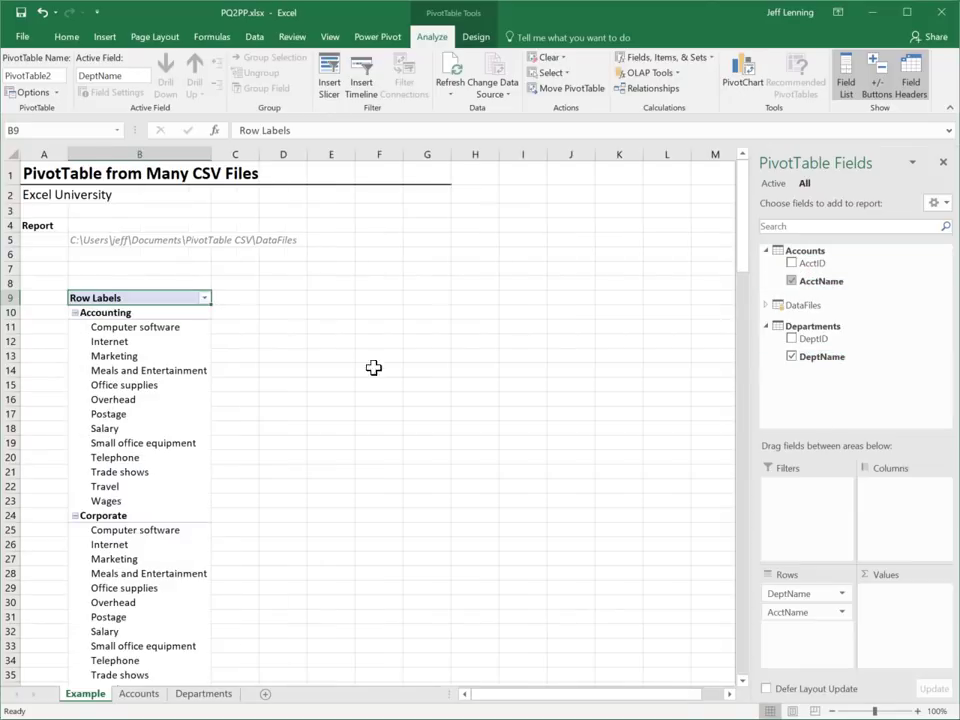
Add Amount from DataFiles to the PivotTable's values and move DeptName from the row fields to the column fields
{"action": "left_click", "coordinate": [766, 305]}
{"action": "left_click", "coordinate": [791, 407]}
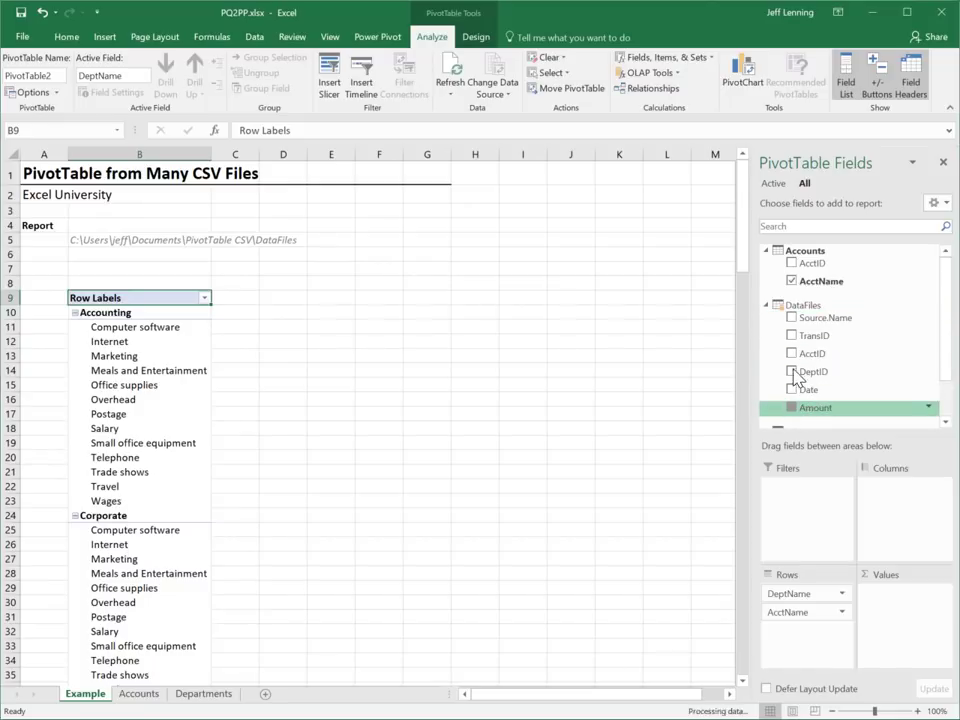
{"action": "mouse_move", "coordinate": [257, 444]}
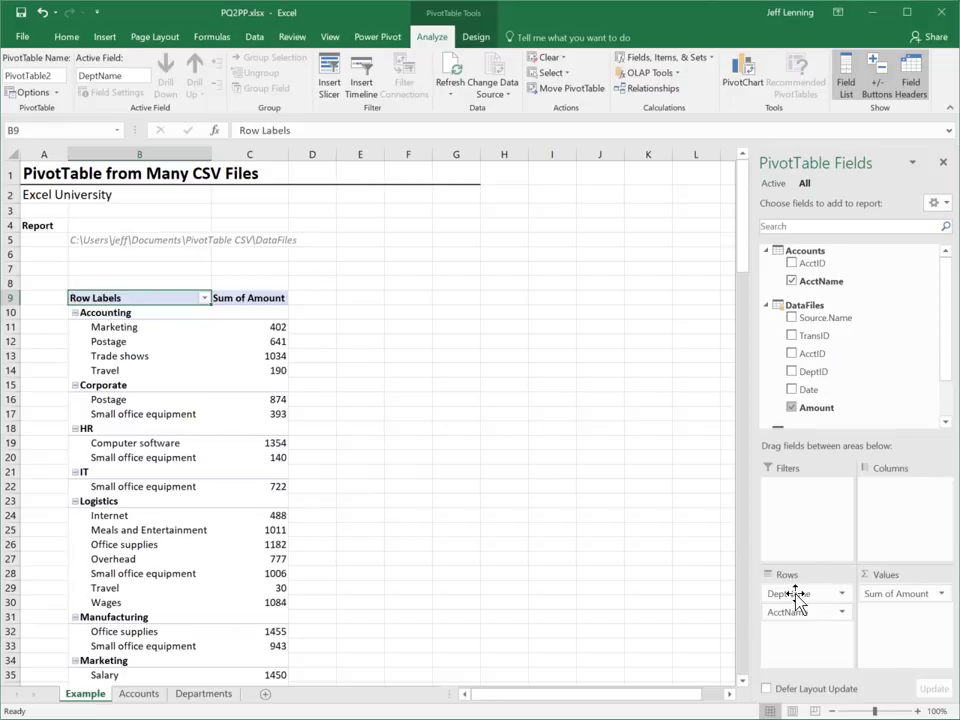
{"action": "left_click_drag", "start_coordinate": [797, 598], "coordinate": [880, 515]}
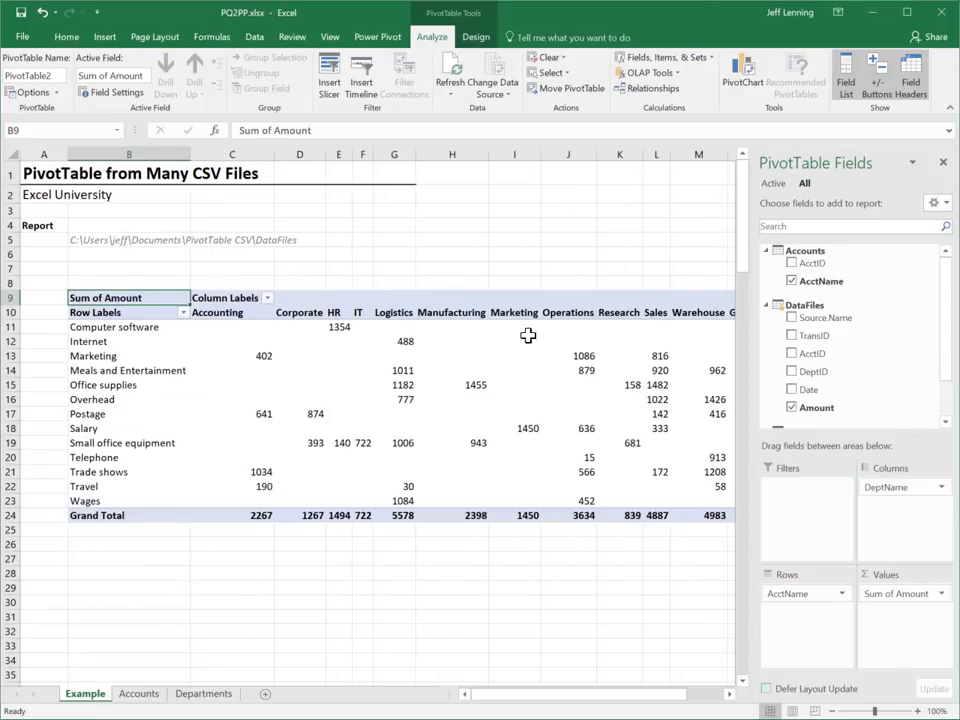
Clear AcctName and DeptName from the PivotTable layout, then use AcctName as rows and Date from DataFiles as columns
{"action": "left_click_drag", "start_coordinate": [810, 600], "coordinate": [560, 455]}
{"action": "left_click_drag", "start_coordinate": [900, 505], "coordinate": [700, 560]}
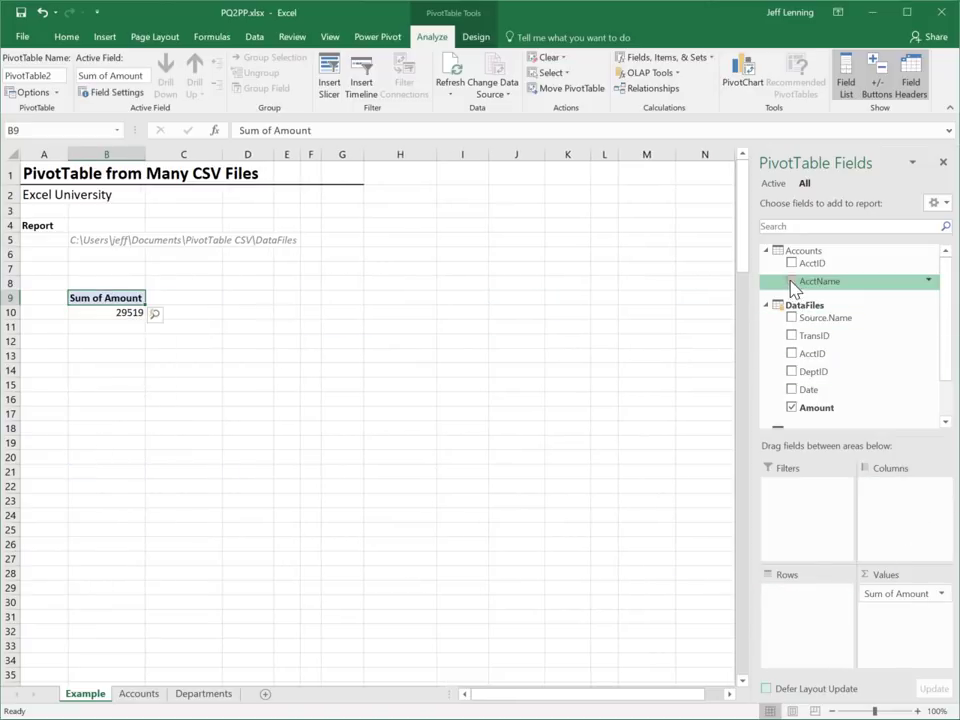
{"action": "left_click", "coordinate": [793, 281]}
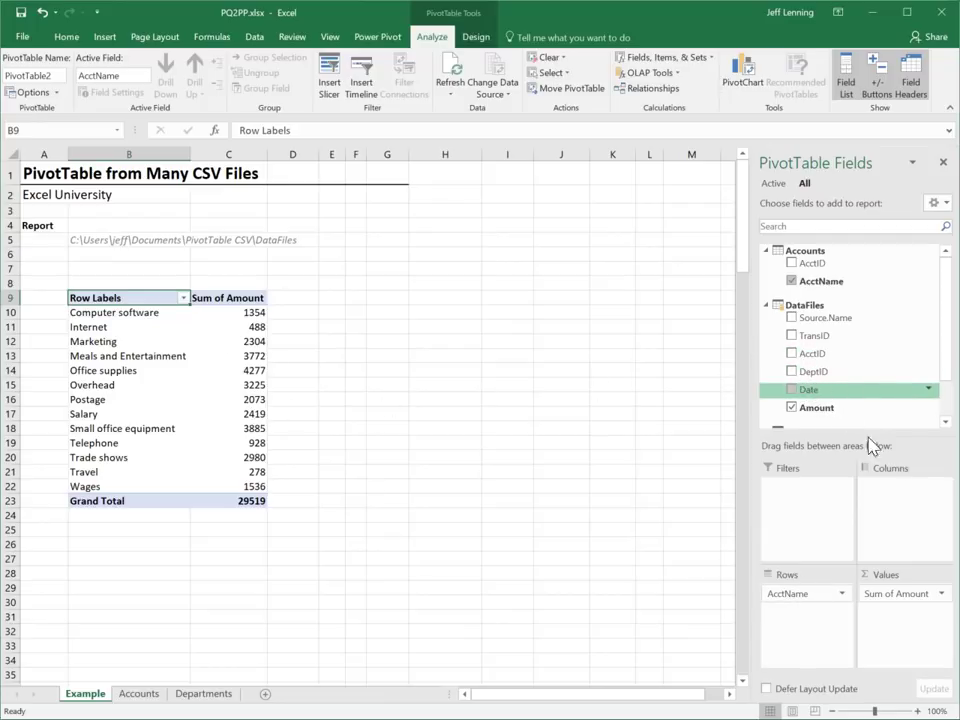
{"action": "left_click_drag", "start_coordinate": [808, 389], "coordinate": [259, 317]}
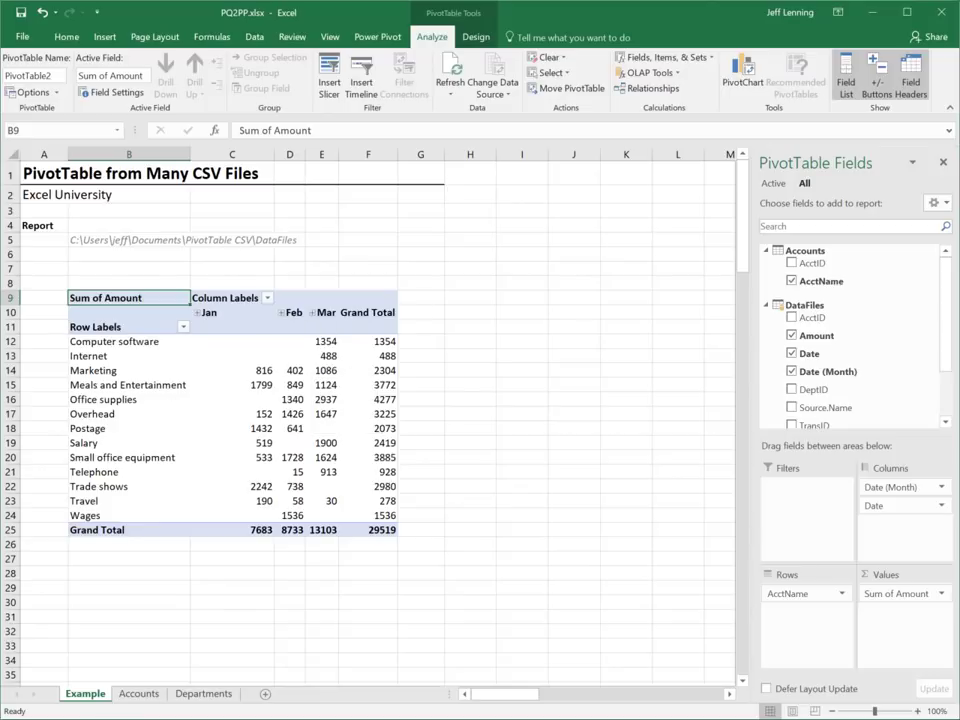
Switch to File Explorer and paste apr.csv from the PivotTable CSV folder into its DataFiles subfolder
{"action": "key", "text": "alt+Tab"}
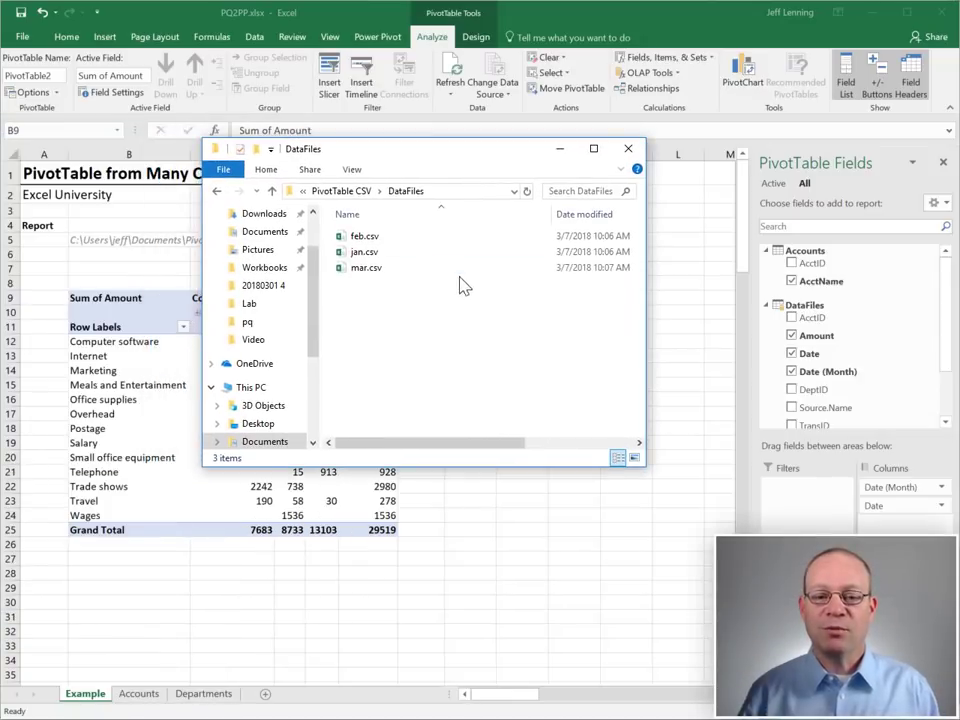
{"action": "left_click", "coordinate": [360, 192]}
{"action": "left_click", "coordinate": [390, 254]}
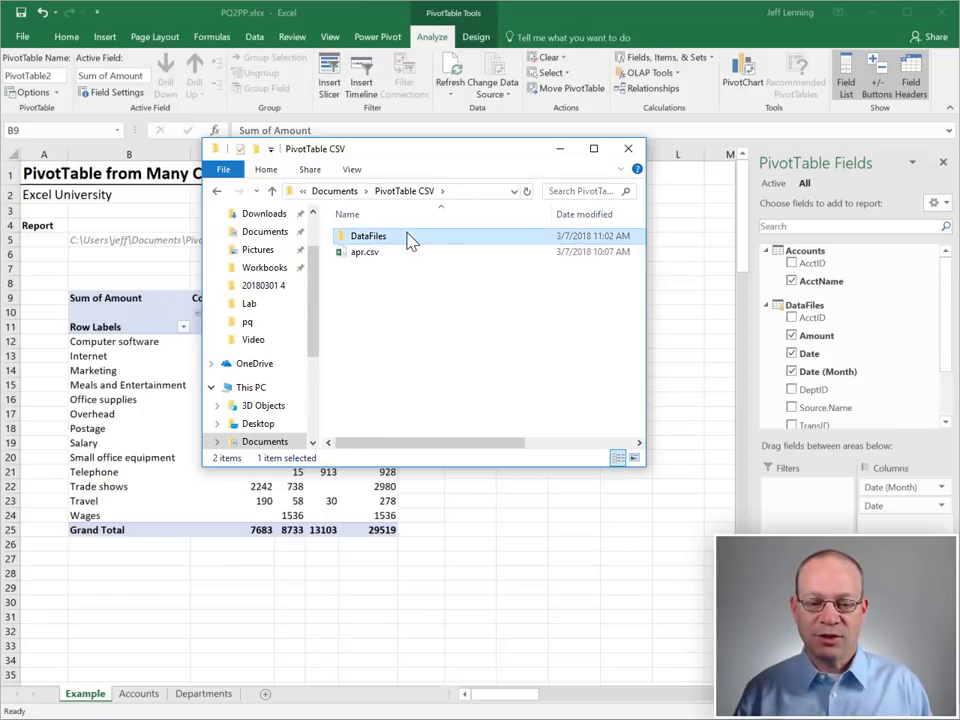
{"action": "double_click", "coordinate": [409, 238]}
{"action": "key", "text": "ctrl+v"}
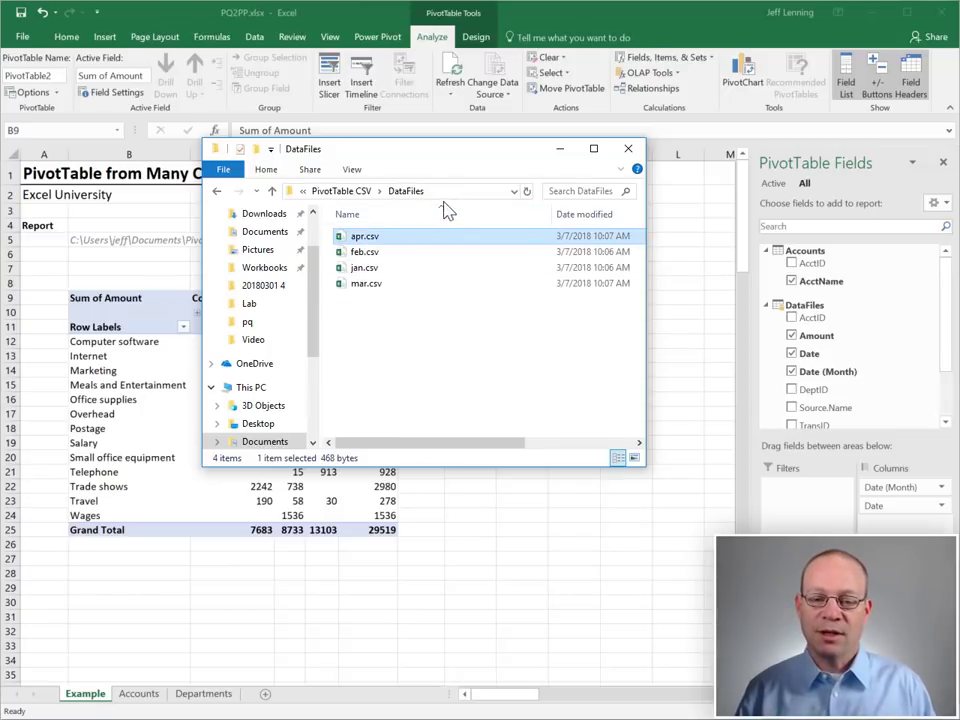
{"action": "left_click_drag", "start_coordinate": [455, 163], "coordinate": [0, 300]}
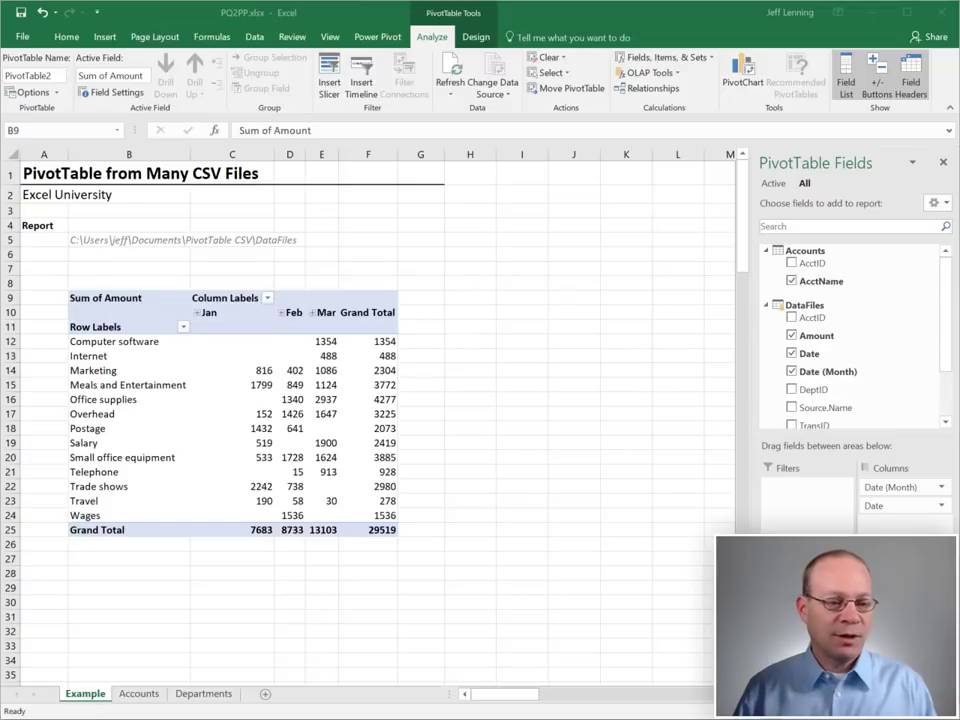
Switch back to the Excel workbook and bring up the commands for refreshing its data
{"action": "key", "text": "alt+Tab"}
{"action": "left_click", "coordinate": [255, 37]}
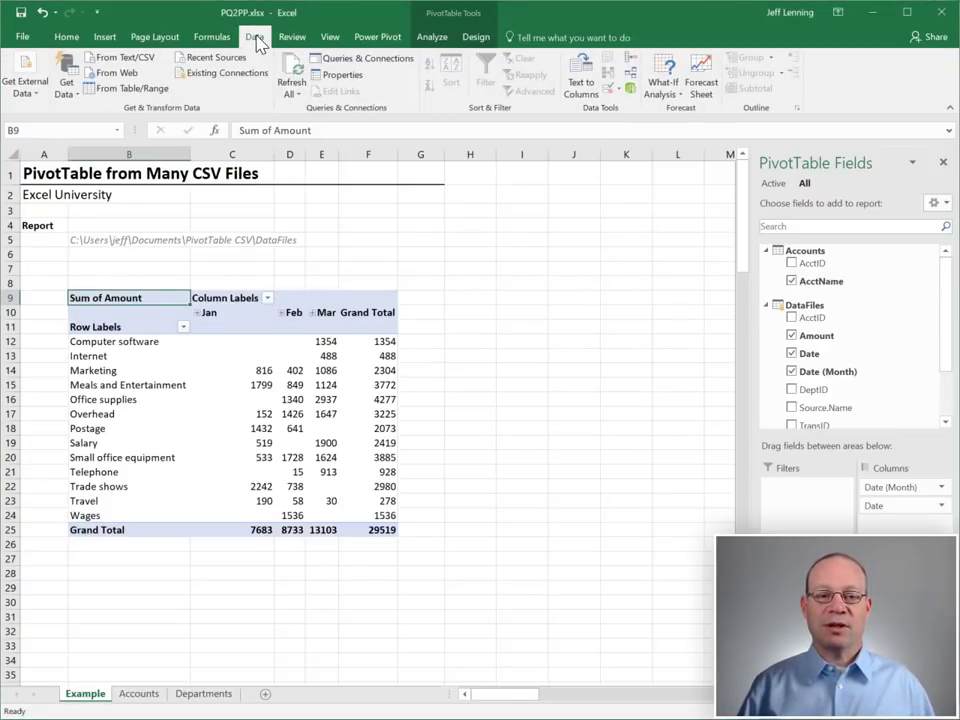